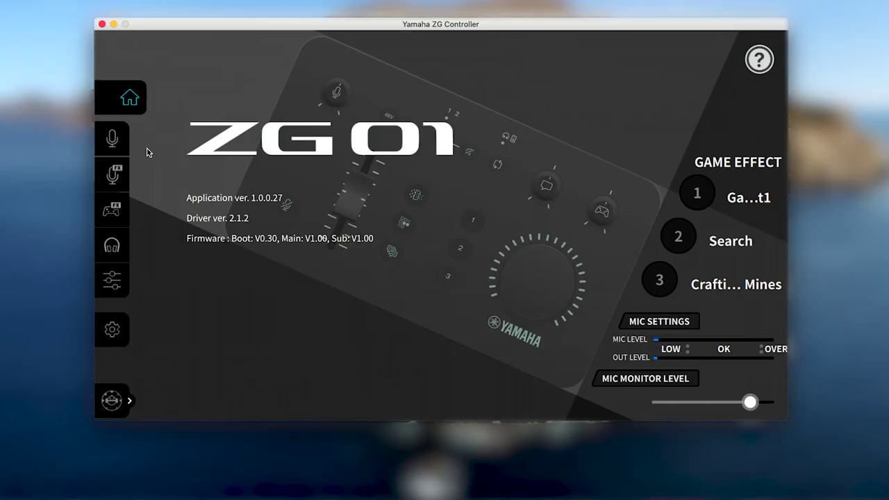
# Open the mic effects, keep the Custom 1 preset for Voice Changer 1 and open its settings for editing
pyautogui.click(130, 175)
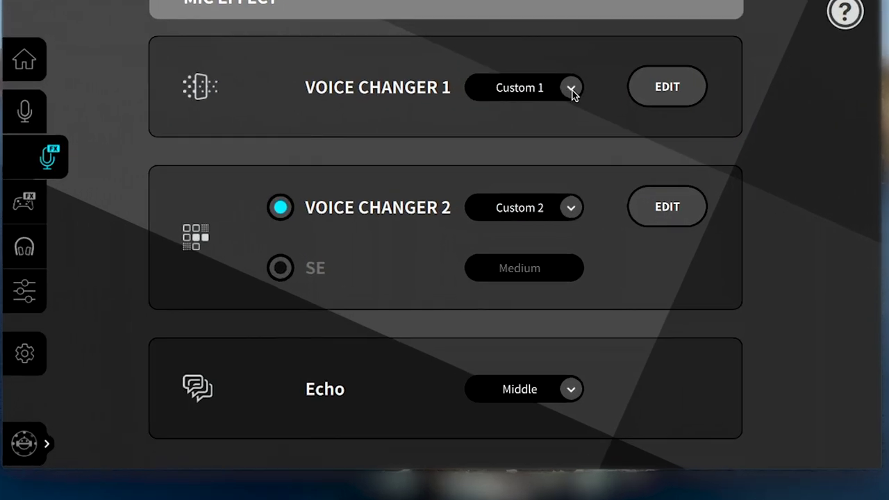
pyautogui.click(545, 122)
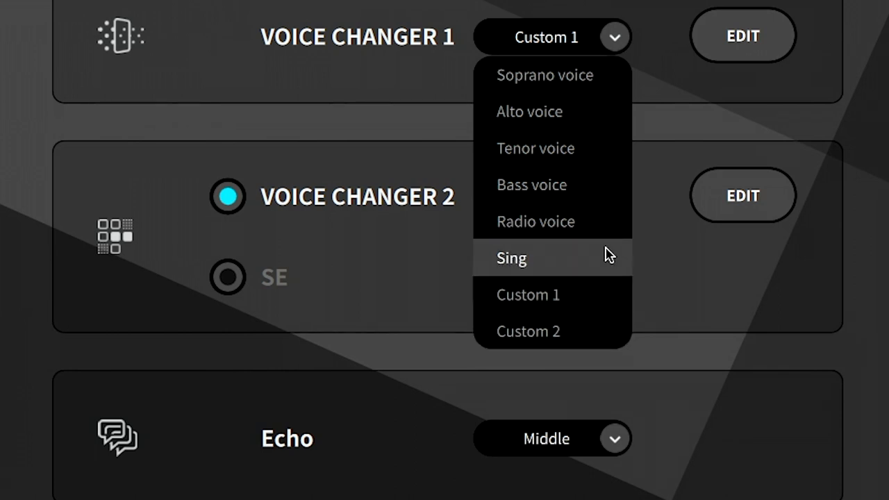
pyautogui.click(660, 72)
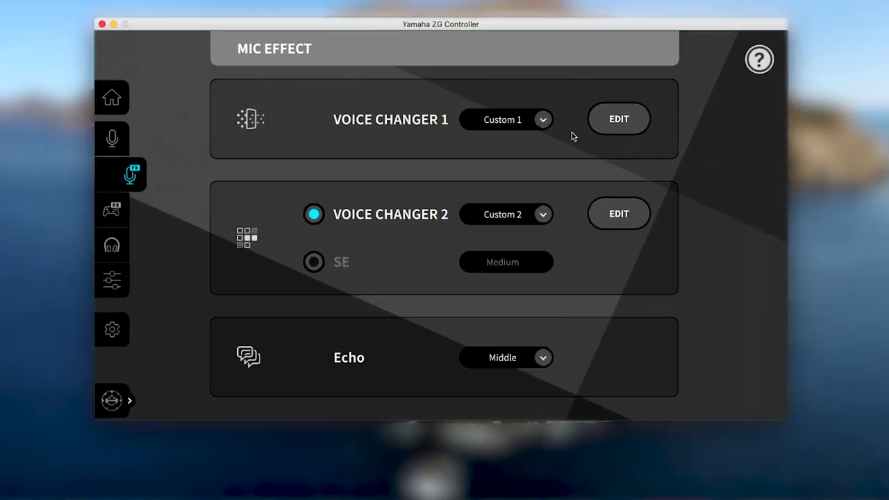
pyautogui.click(614, 124)
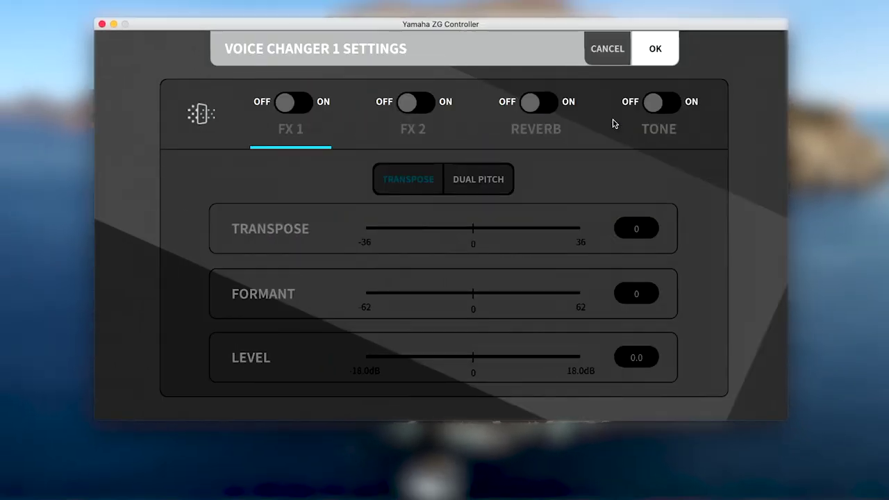
# Turn on FX 1 and set its Transpose effect to transpose 1, formant 18 and level -14.9 dB
pyautogui.click(284, 107)
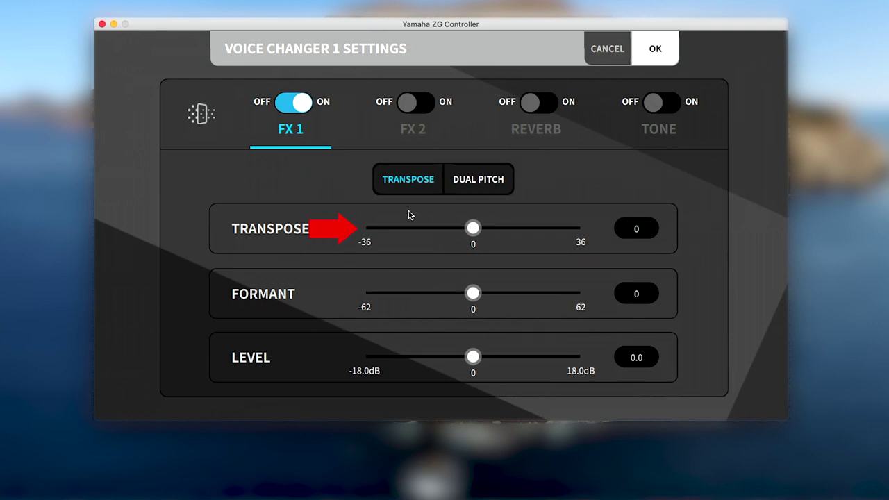
pyautogui.moveTo(474, 231)
pyautogui.mouseDown()
pyautogui.moveTo(518, 233)
pyautogui.moveTo(429, 231)
pyautogui.moveTo(476, 230)
pyautogui.mouseUp()
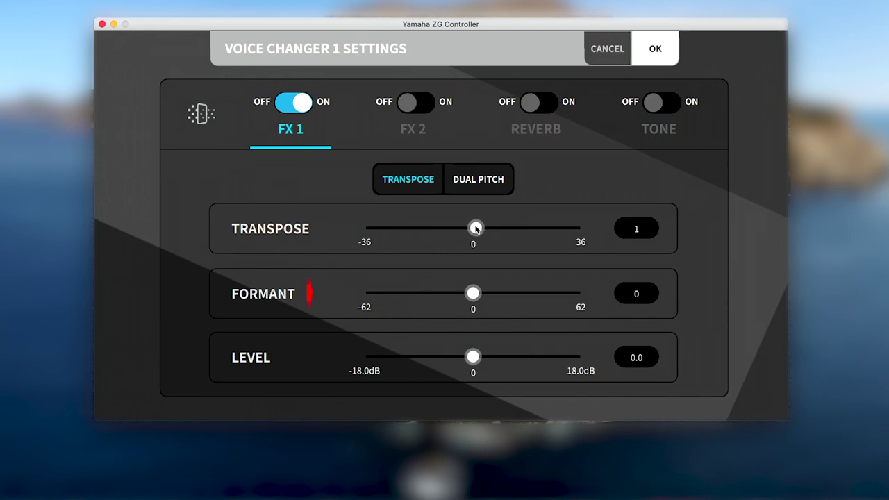
pyautogui.moveTo(473, 293); pyautogui.dragTo(504, 294)
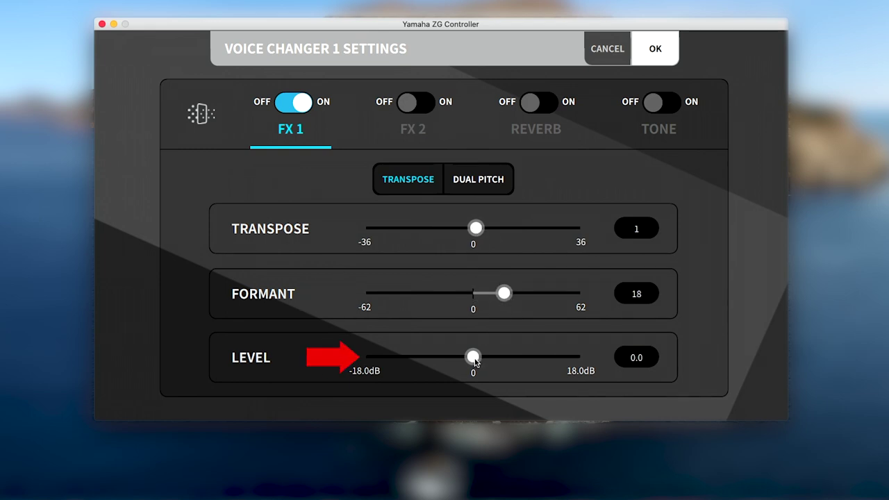
pyautogui.moveTo(476, 357); pyautogui.dragTo(431, 361)
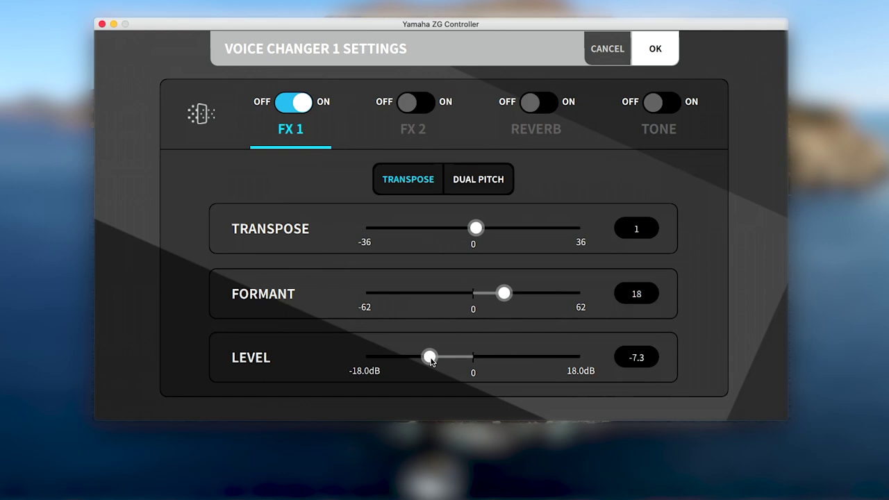
pyautogui.moveTo(430, 360); pyautogui.dragTo(386, 362)
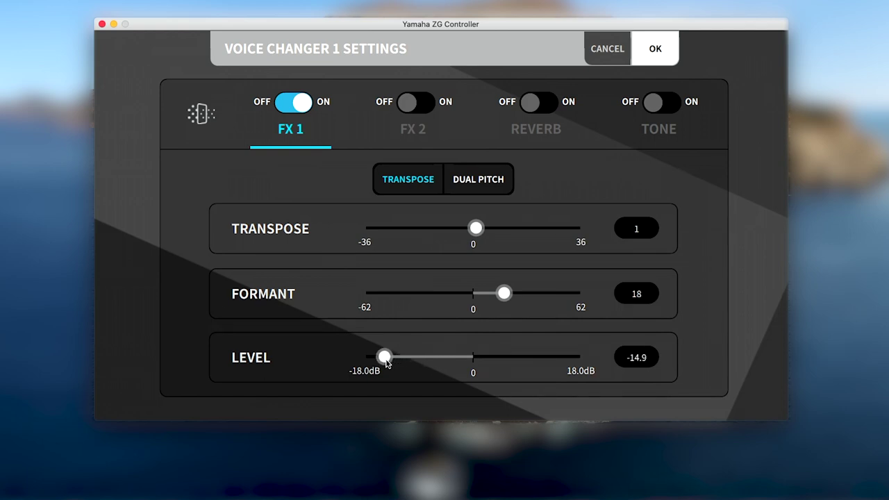
# Switch FX 1 to Dual Pitch with Pitch1 at 10, Pitch2 at -8 and level at 4.8 dB
pyautogui.click(468, 181)
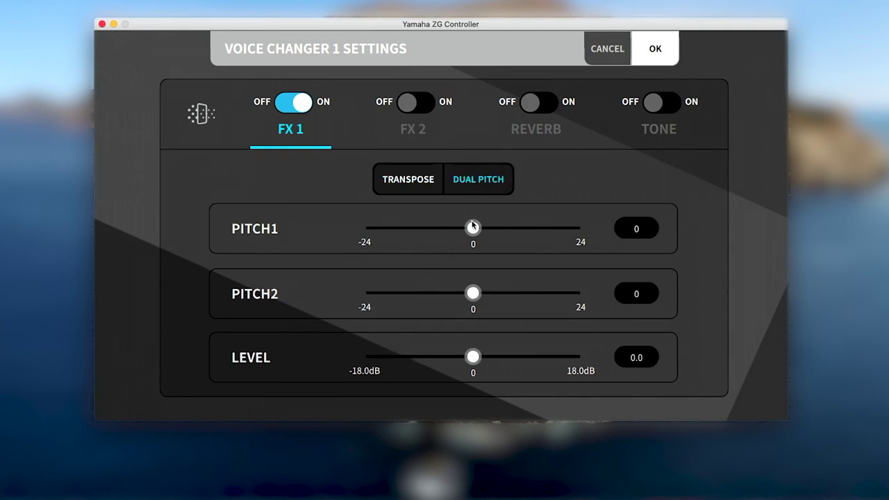
pyautogui.moveTo(472, 227); pyautogui.dragTo(517, 228)
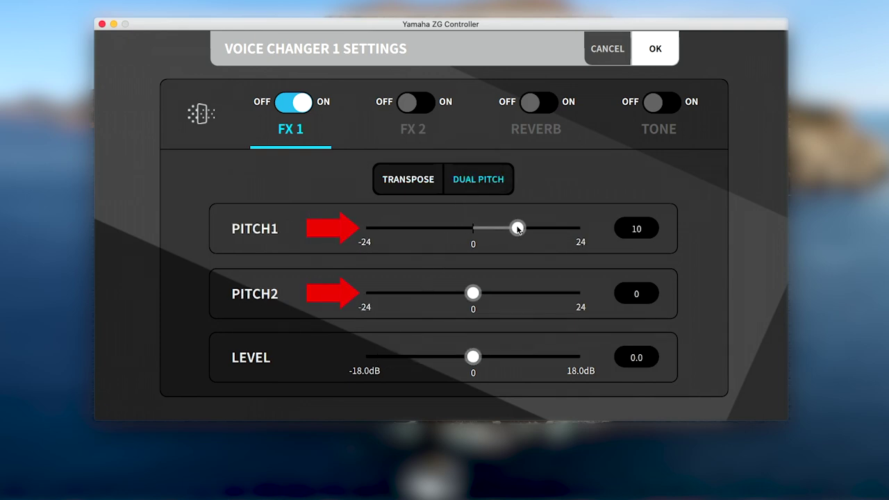
pyautogui.moveTo(472, 293); pyautogui.dragTo(440, 295)
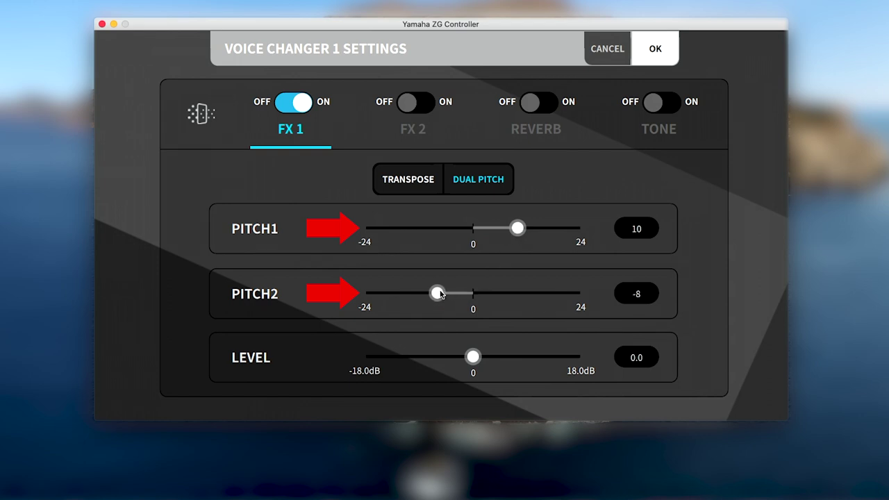
pyautogui.moveTo(473, 358); pyautogui.dragTo(500, 360)
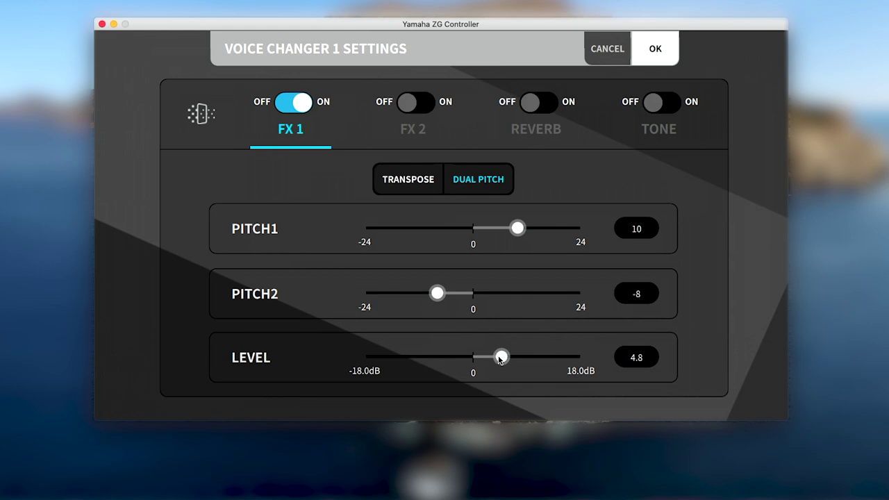
# Turn on FX 2 and set Radio Voice to frequency band 20, drive 13 and level 3.9 dB
pyautogui.click(414, 137)
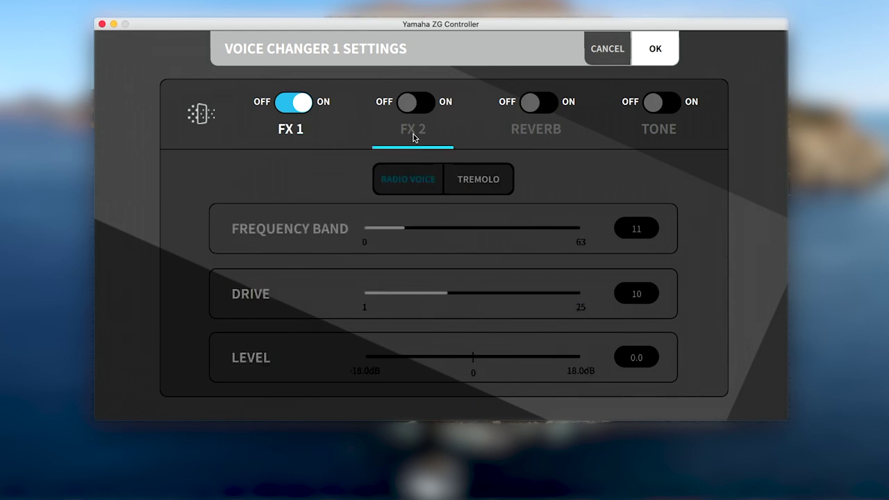
pyautogui.click(411, 108)
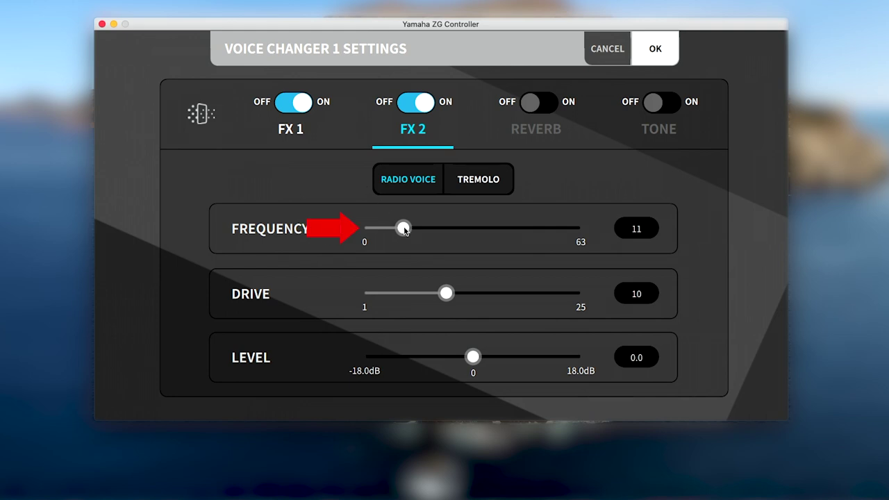
pyautogui.moveTo(404, 230); pyautogui.dragTo(436, 232)
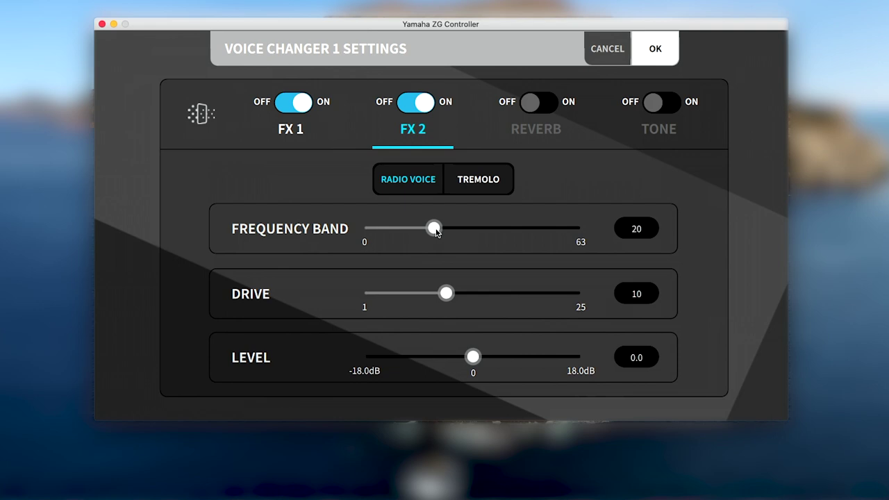
pyautogui.moveTo(445, 296); pyautogui.dragTo(473, 297)
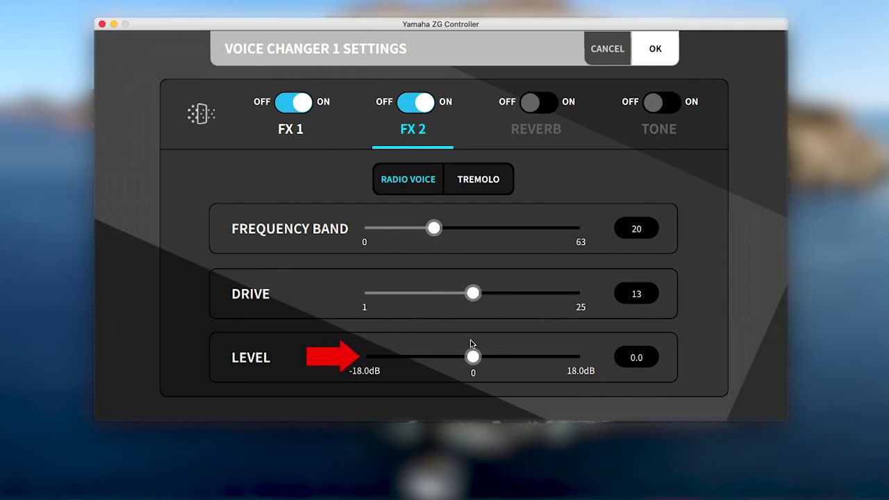
pyautogui.moveTo(473, 357); pyautogui.dragTo(491, 357)
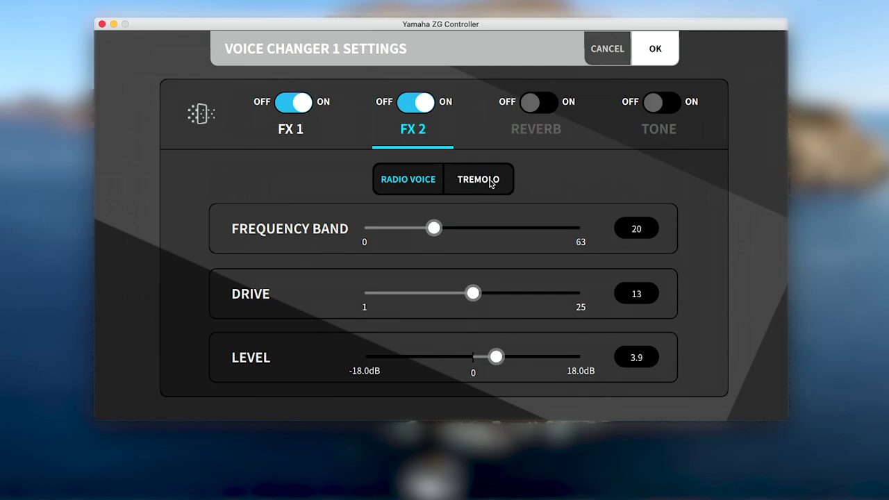
# Switch FX 2 to Tremolo, set its speed to 2.06 Hz and depth to 50, and raise its level
pyautogui.click(493, 182)
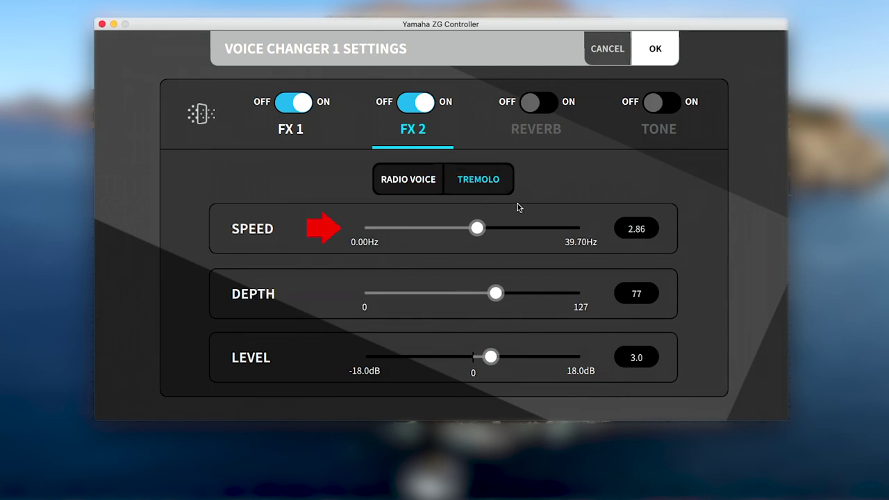
pyautogui.moveTo(478, 229); pyautogui.dragTo(452, 228)
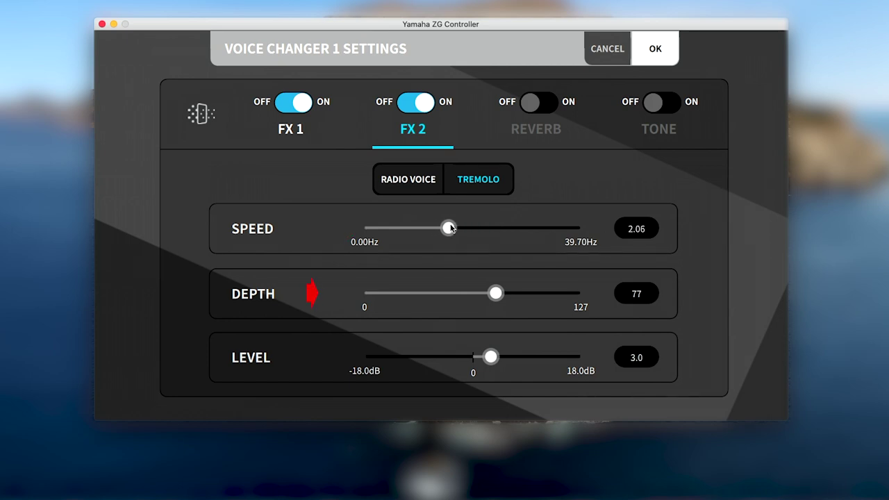
pyautogui.moveTo(495, 294); pyautogui.dragTo(450, 294)
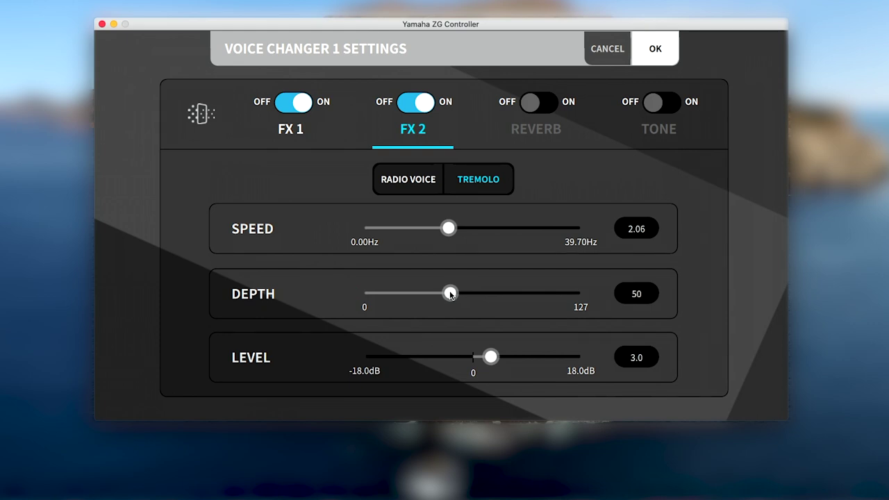
pyautogui.moveTo(490, 358); pyautogui.dragTo(509, 359)
# Turn on a Plate reverb with initial delay 42.6 msec, reverb time 3 sec and level 46
pyautogui.click(520, 136)
pyautogui.click(546, 106)
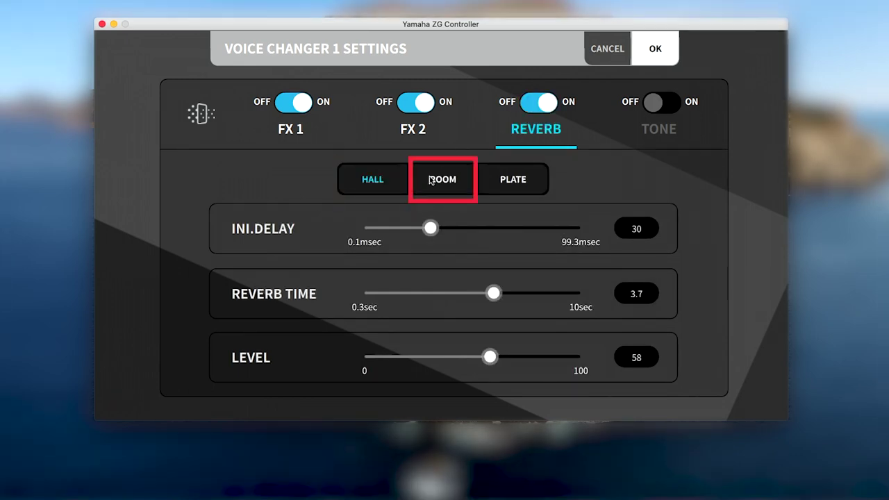
pyautogui.click(492, 181)
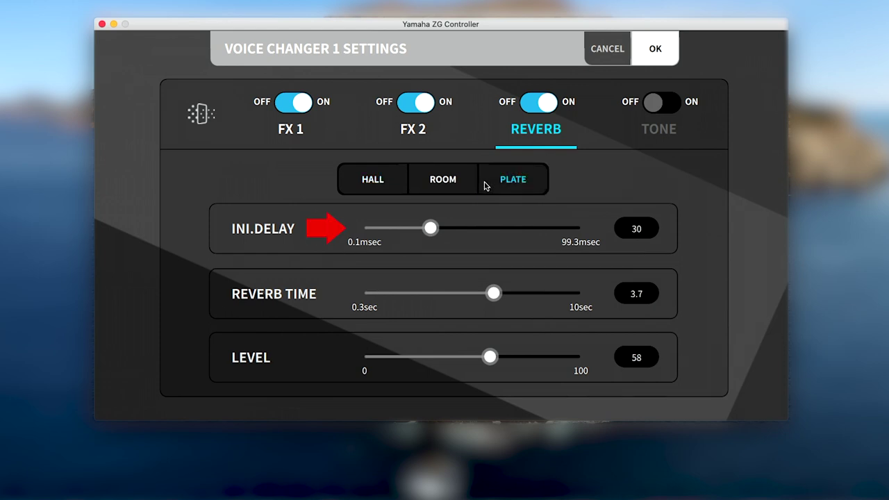
pyautogui.moveTo(431, 231); pyautogui.dragTo(458, 231)
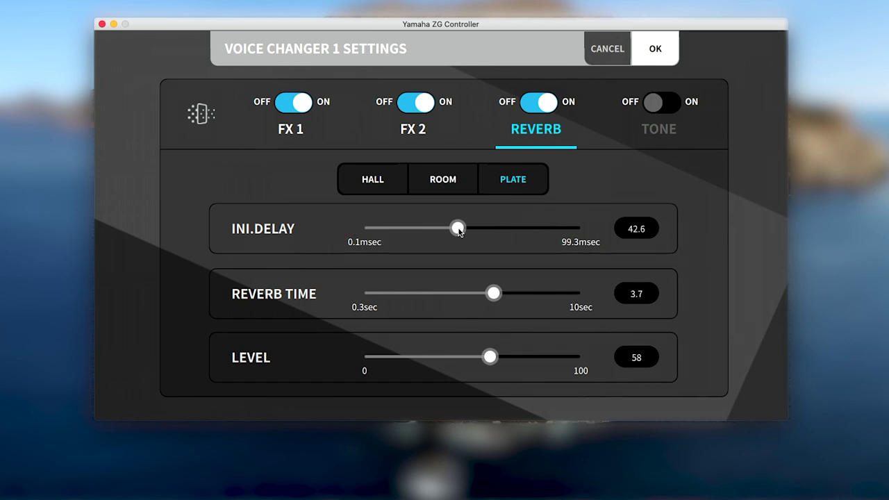
pyautogui.moveTo(493, 293); pyautogui.dragTo(474, 298)
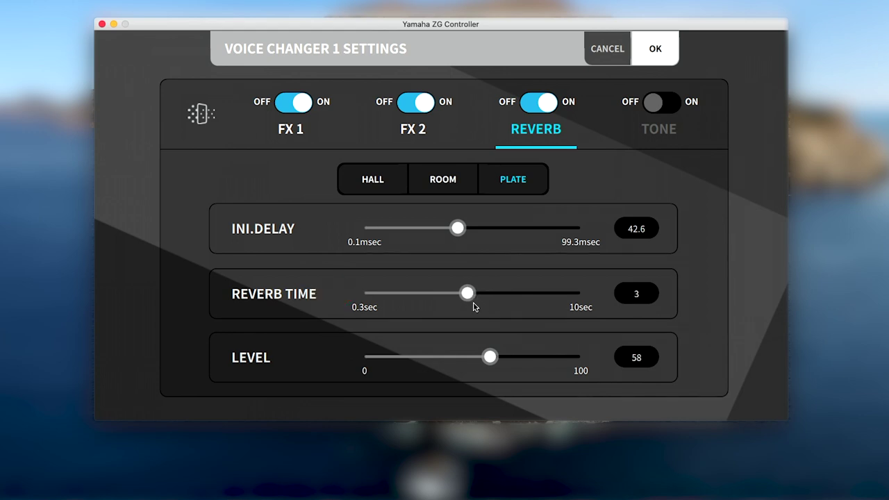
pyautogui.moveTo(487, 362); pyautogui.dragTo(466, 359)
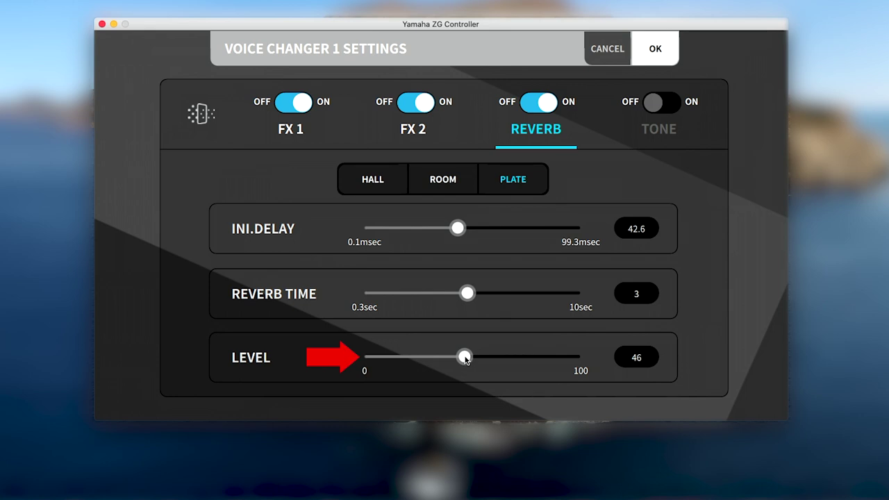
# Turn on Tone for Voice Changer 1 and store the settings as the Custom 1 preset
pyautogui.click(651, 137)
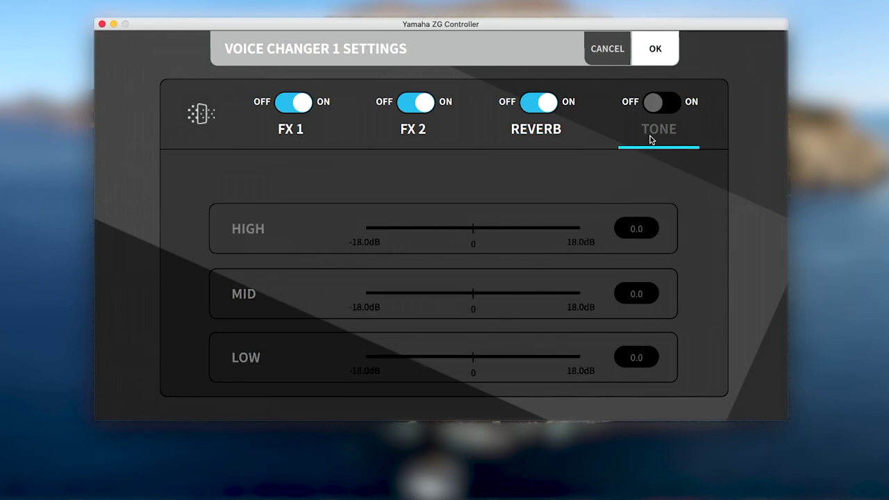
pyautogui.click(660, 104)
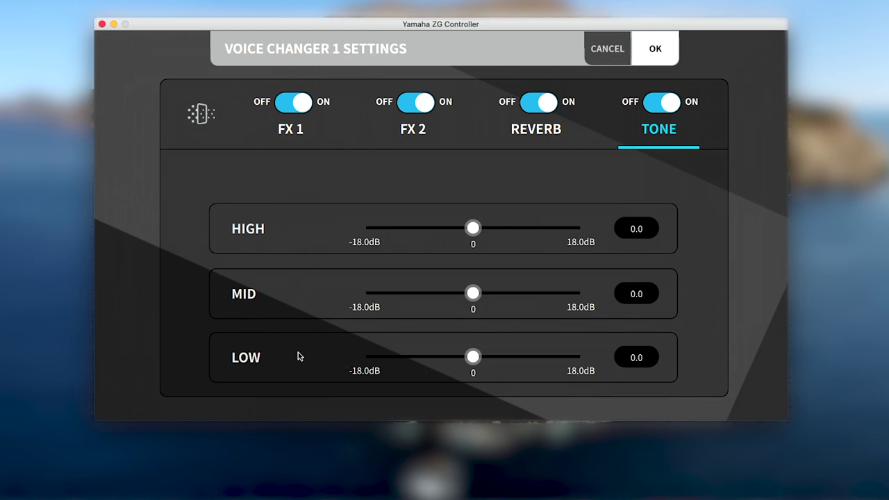
pyautogui.click(655, 48)
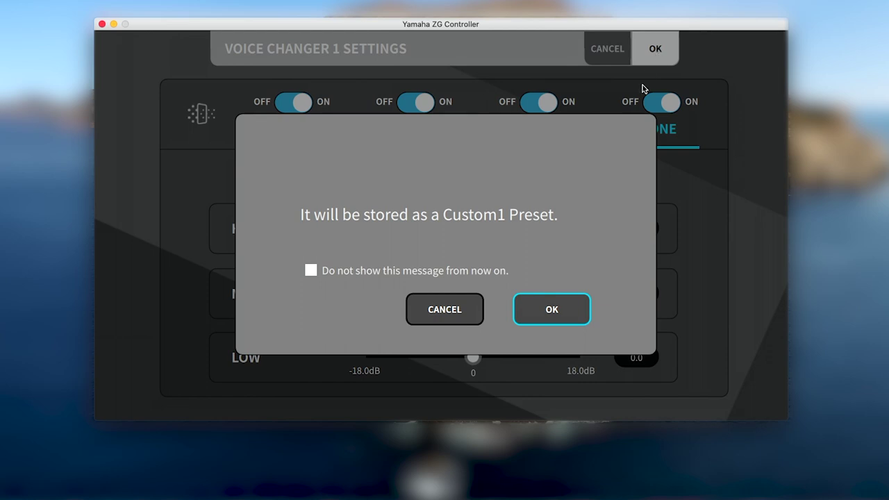
pyautogui.click(556, 313)
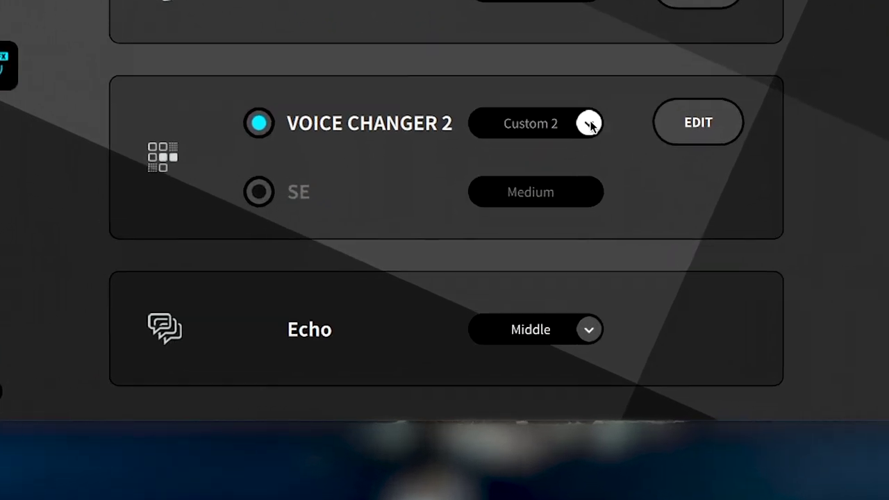
# Keep the Custom 2 preset for Voice Changer 2 and activate SE at Medium in its place
pyautogui.click(543, 214)
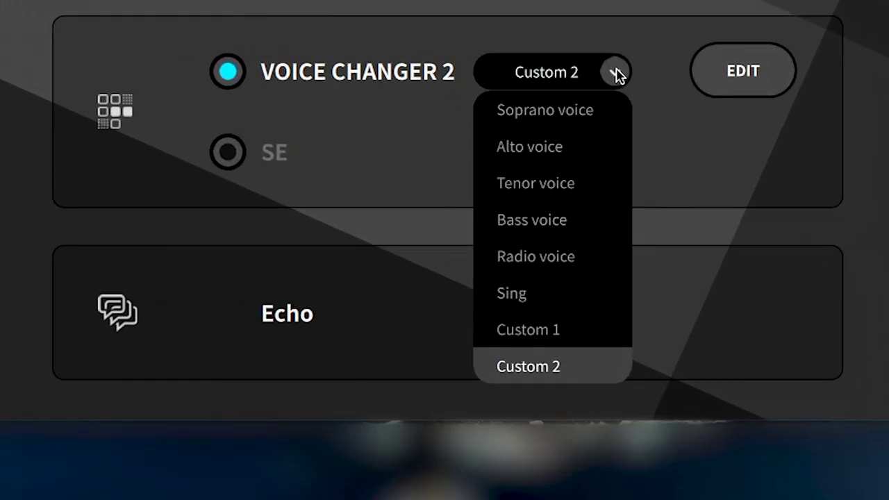
pyautogui.click(584, 366)
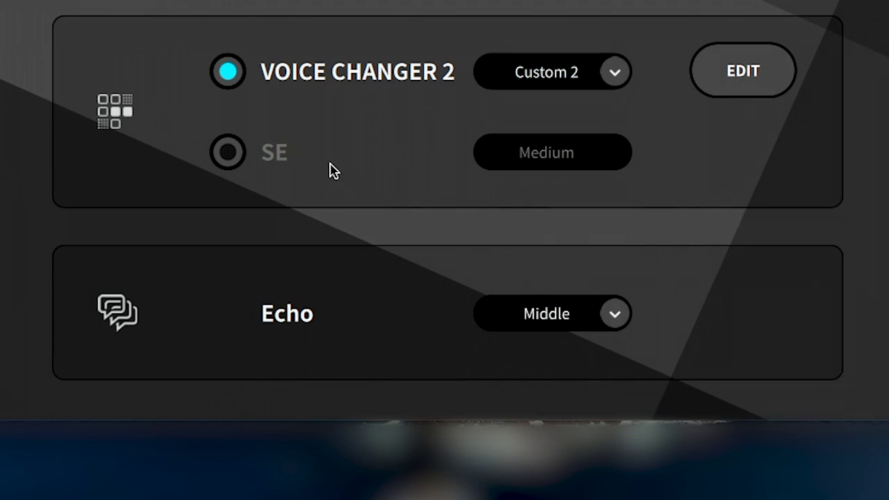
pyautogui.click(231, 158)
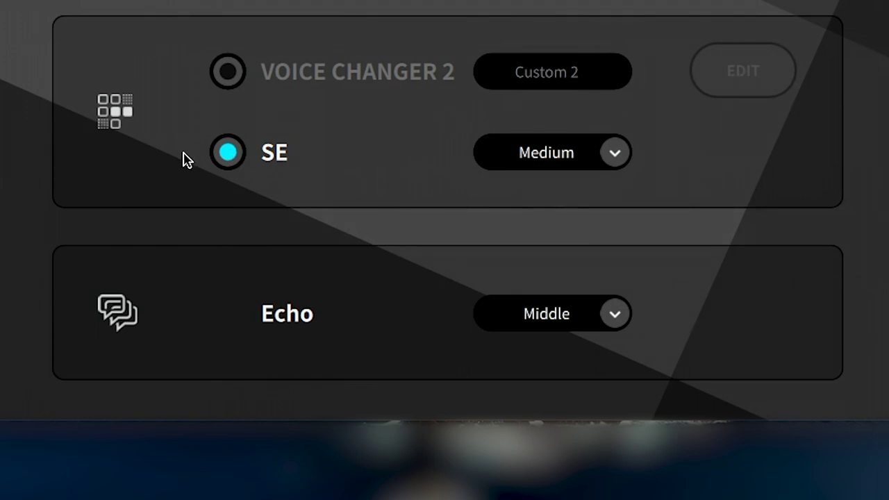
pyautogui.click(611, 155)
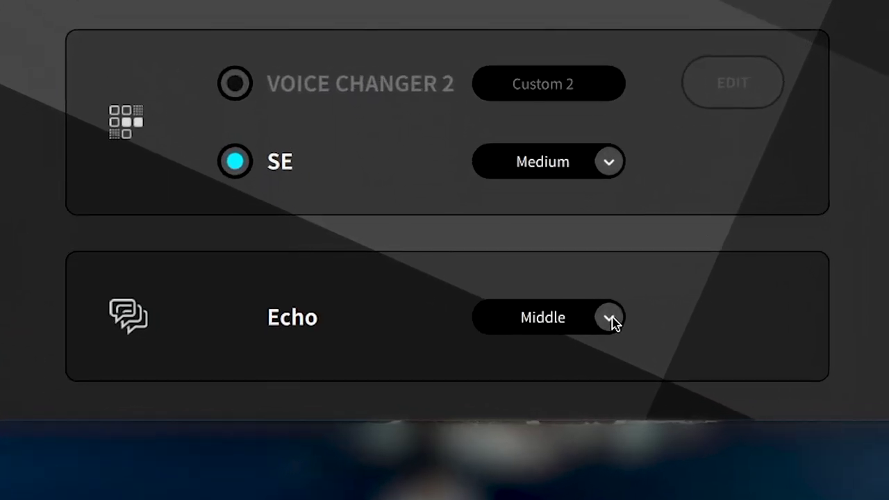
# Review the Echo length options, keep Middle, and save the mic effect changes to the ZG01 unit
pyautogui.click(611, 319)
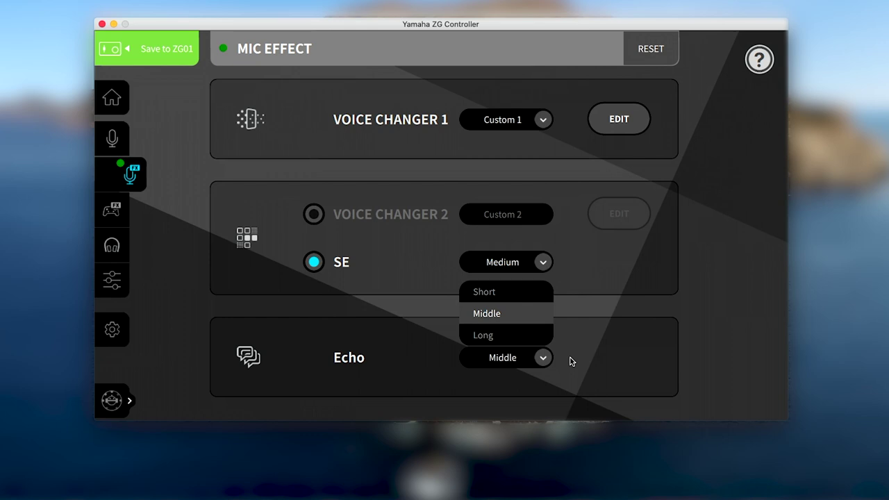
pyautogui.click(157, 62)
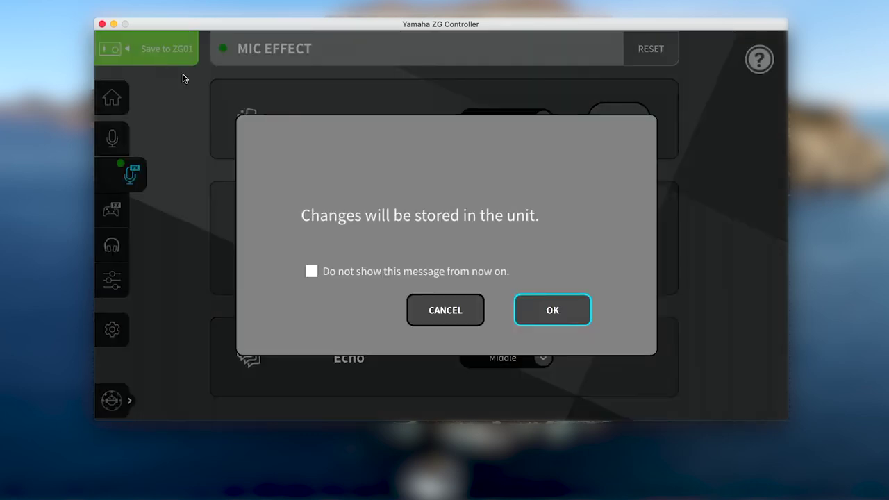
pyautogui.click(539, 309)
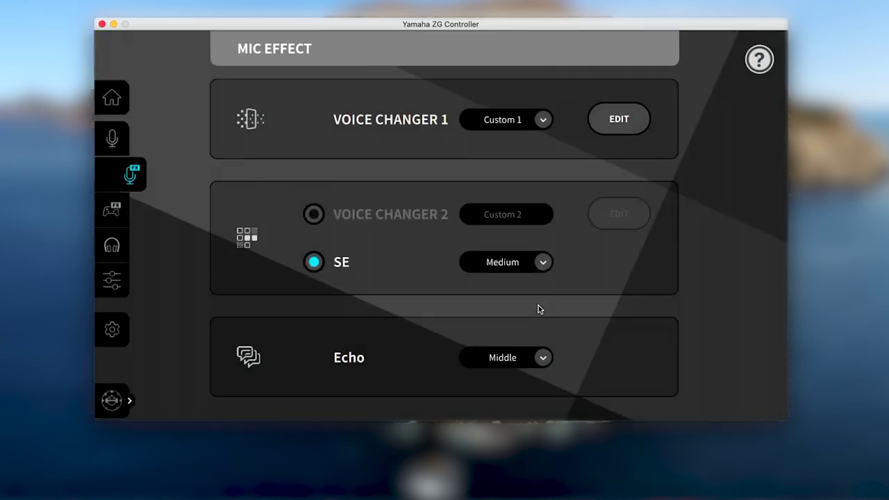